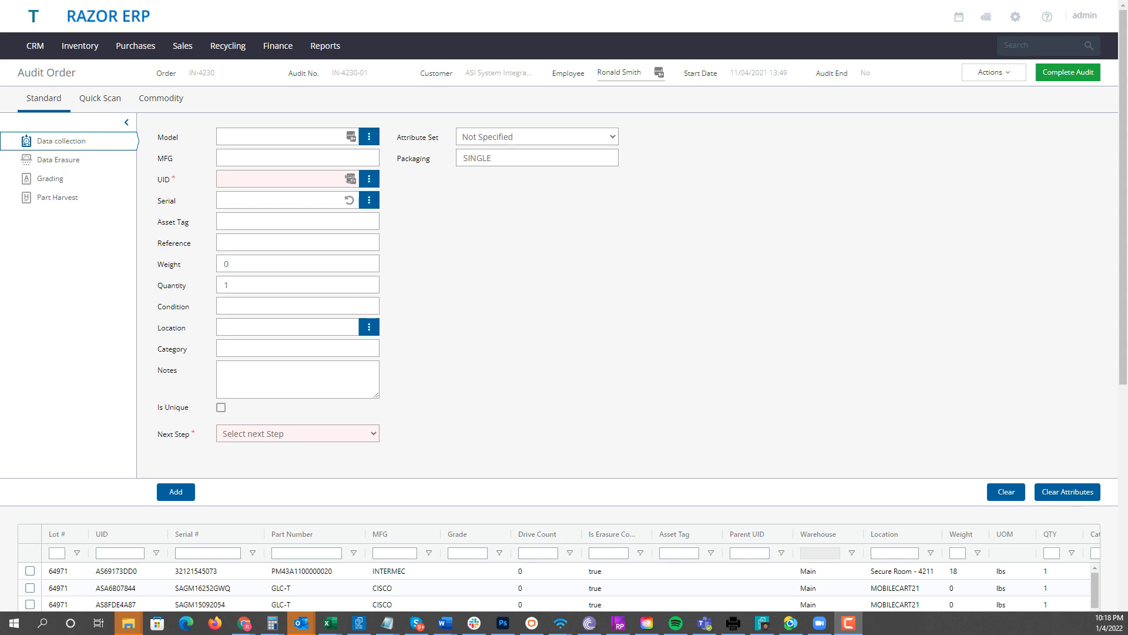
click(560, 296)
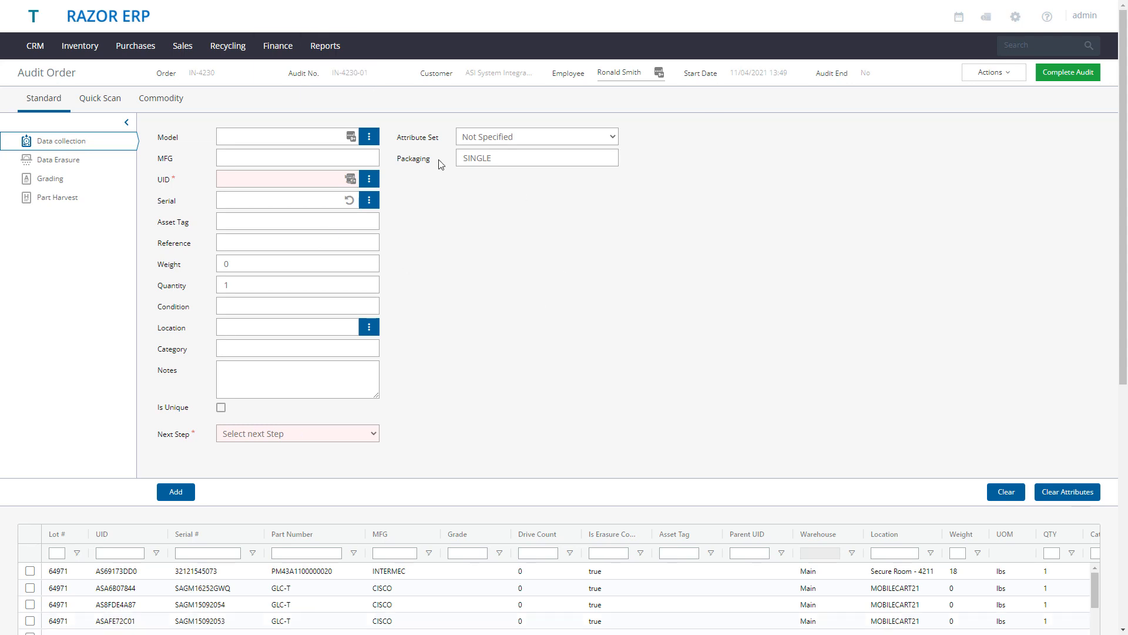
click(250, 135)
key(ctrl+v)
key(Tab)
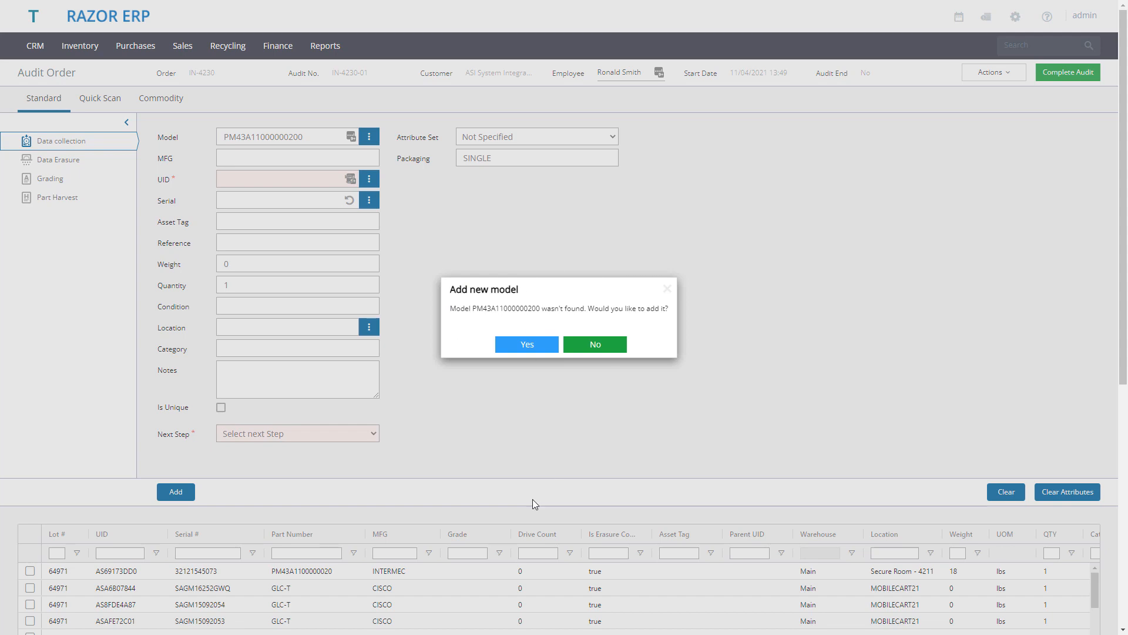
click(532, 346)
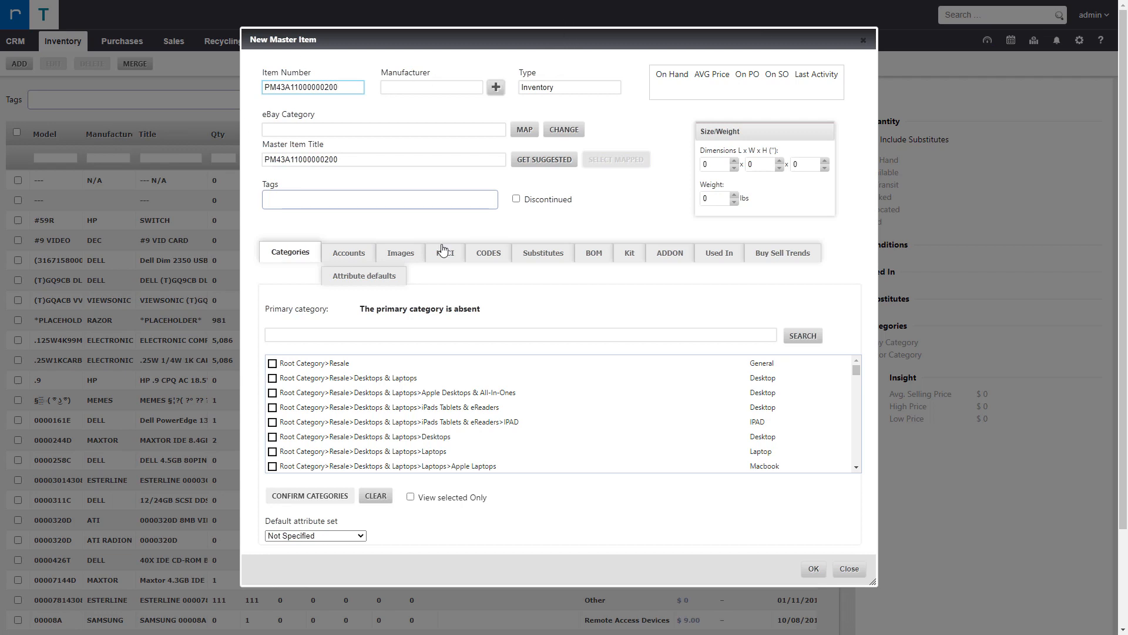
- Set the new master item's manufacturer to INTERMEC and its eBay category to the suggested 1245 - Printers
double_click(348, 87)
click(400, 87)
text(INTERMEX)
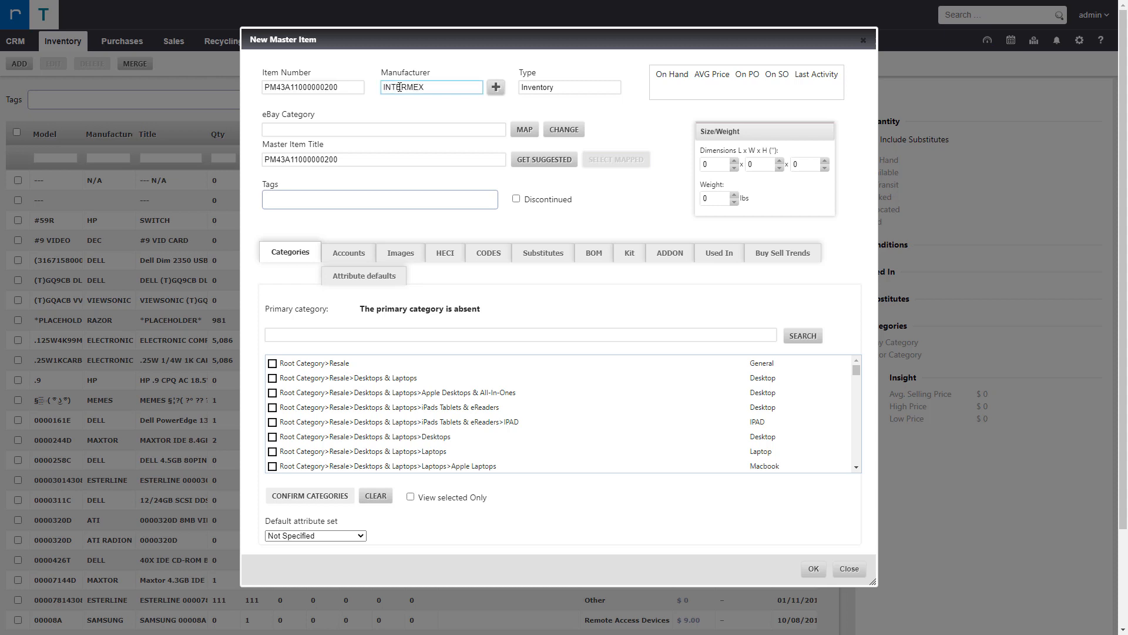
text(C)
click(415, 103)
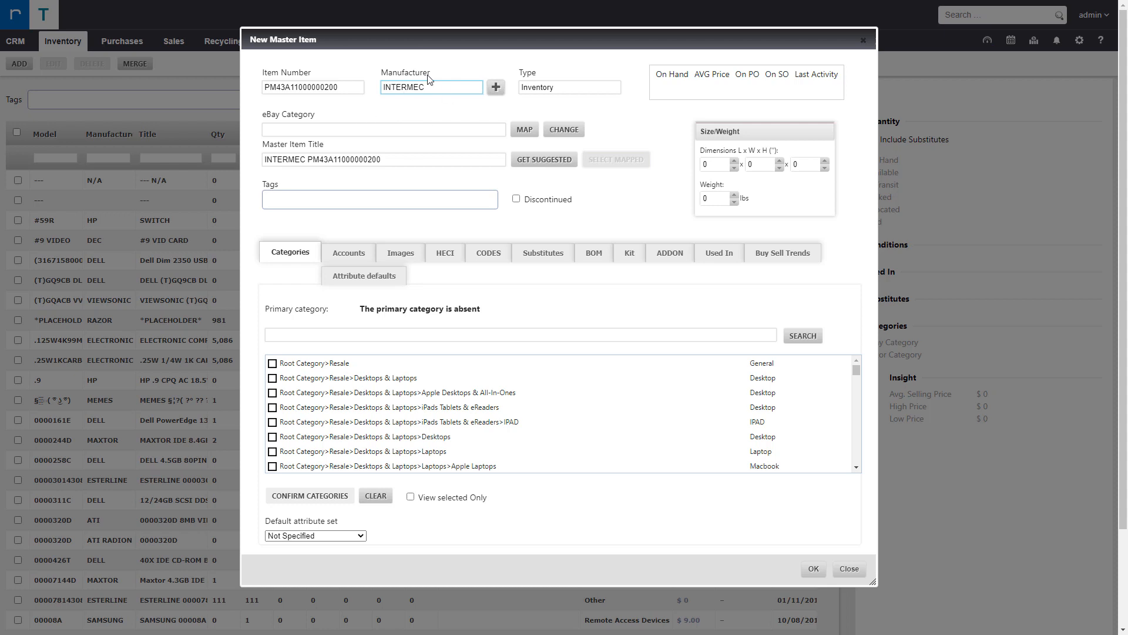
click(530, 164)
click(379, 128)
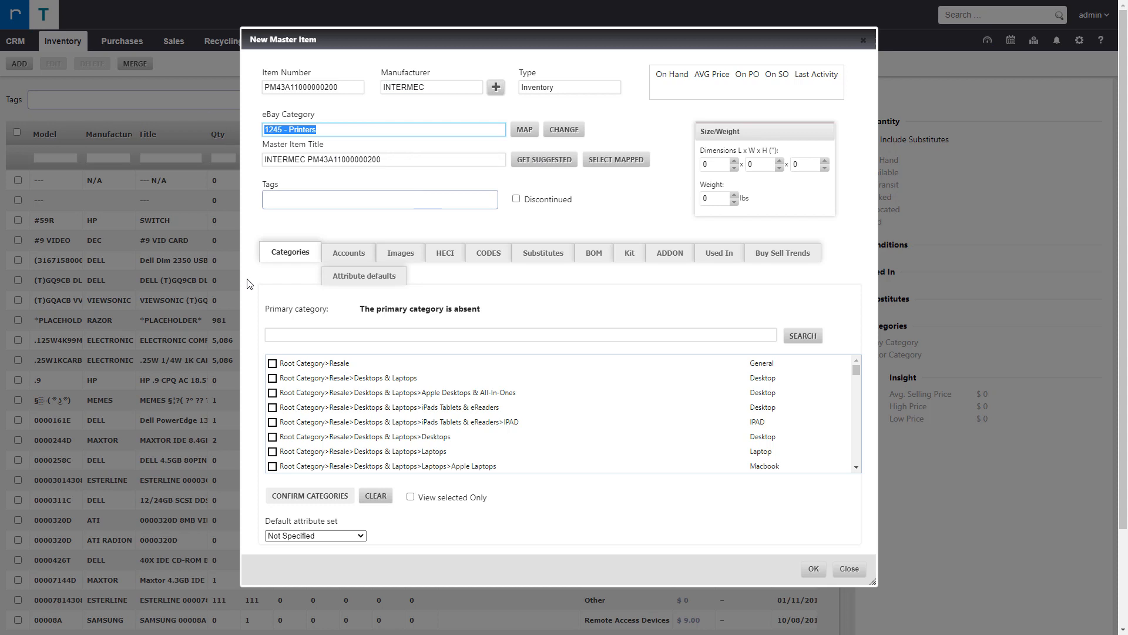
- Search the categories for "thermal" and assign Root Category>Resale>More>Printers>Thermal Printer as the primary category
click(345, 335)
text(thermal)
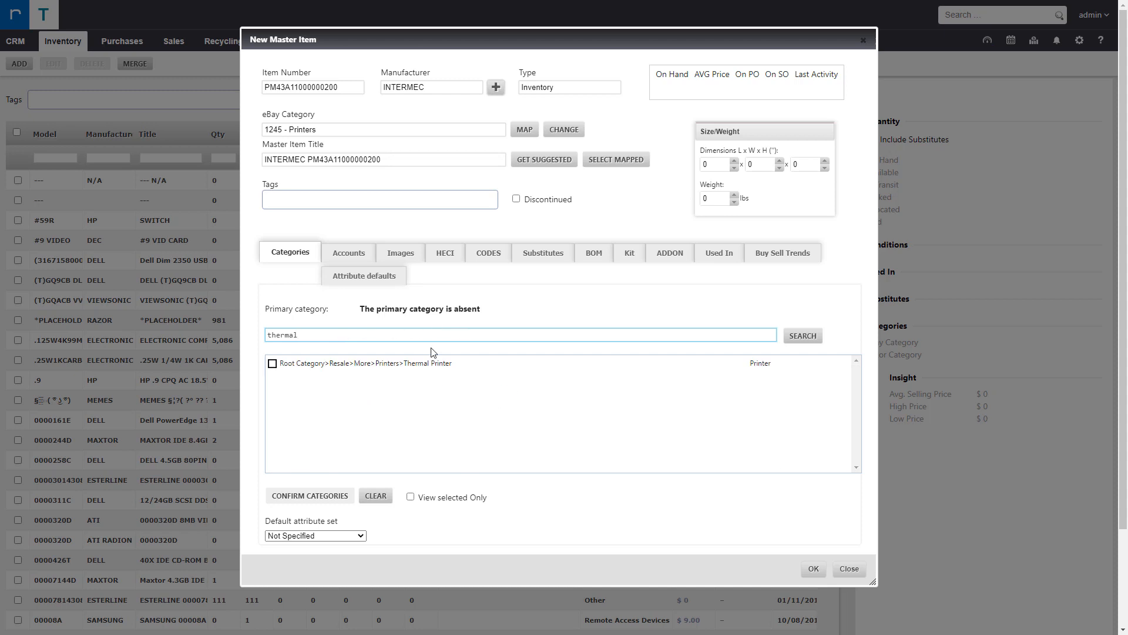
click(272, 363)
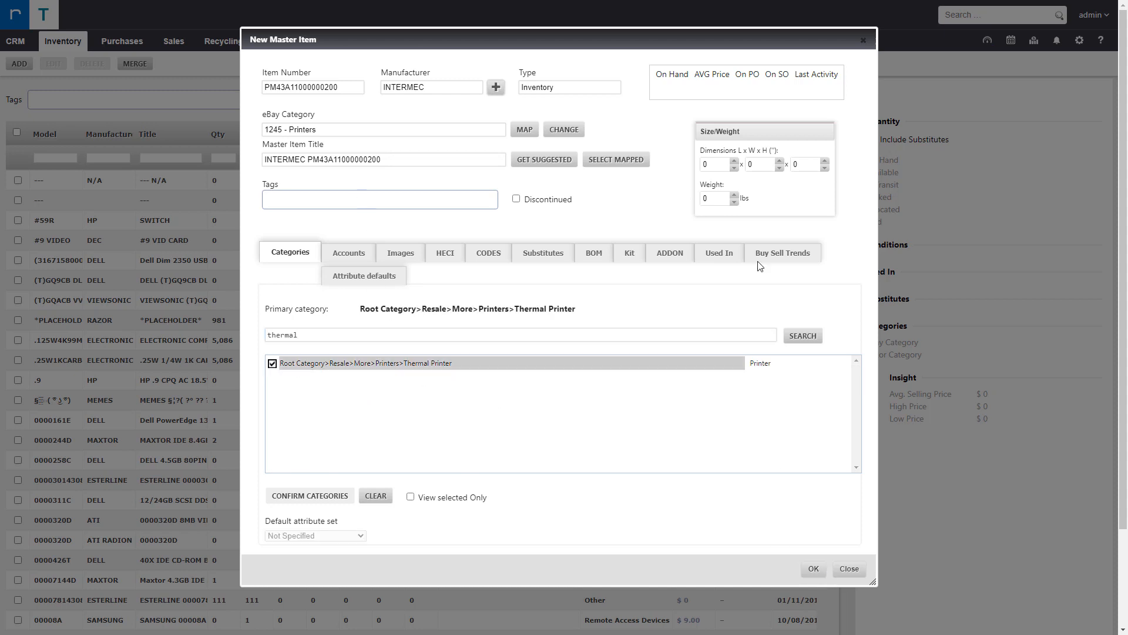
- Set the master item's dimensions to 10 x 12 x 10 inches and weight to 18 lbs, and save it
click(813, 569)
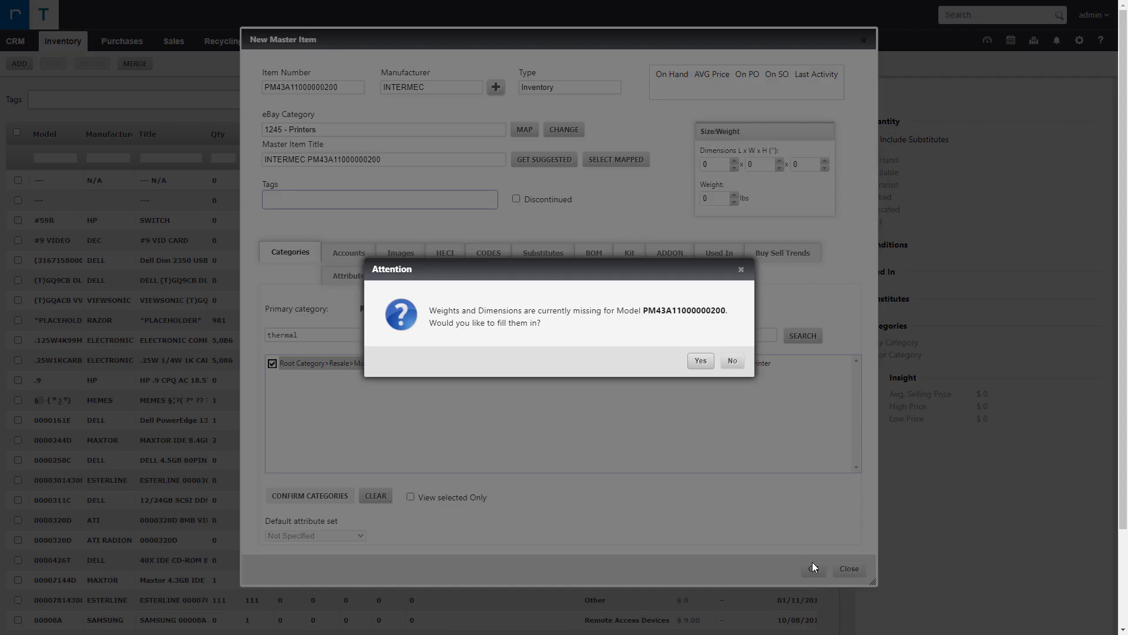
drag(451, 265, 427, 181)
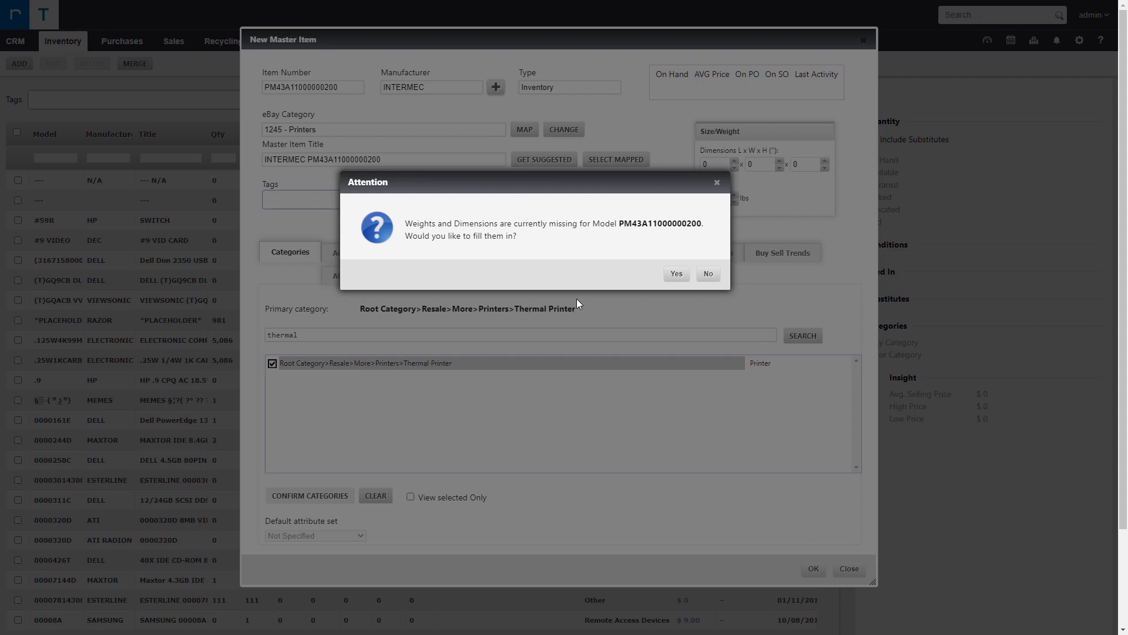
click(676, 274)
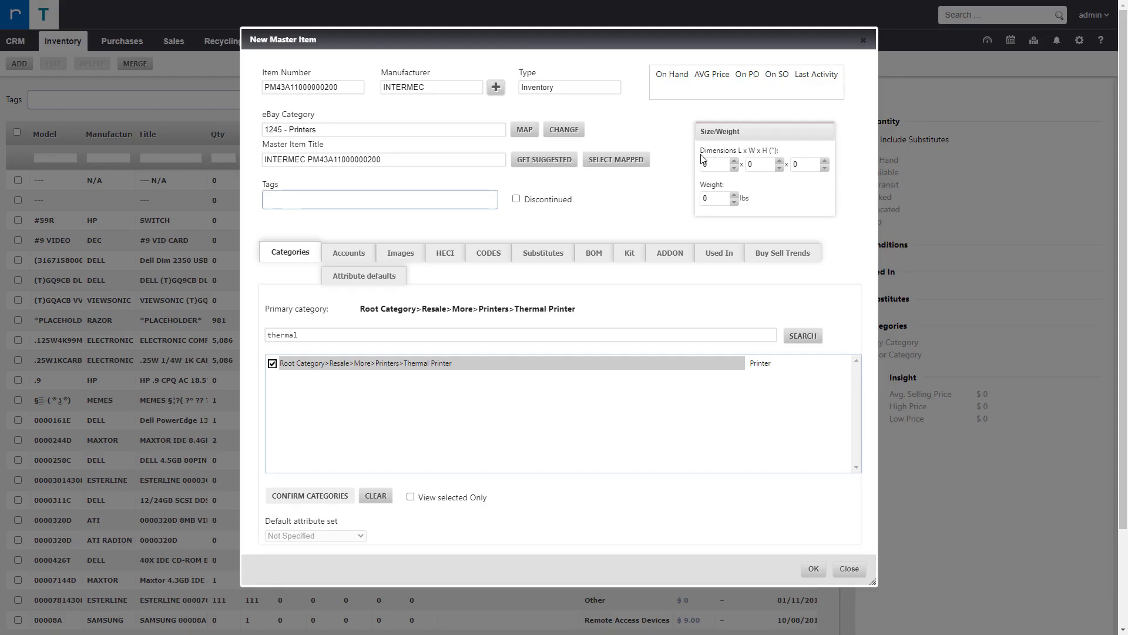
text(10)
key(Tab)
text(12)
key(Tab)
key(Tab)
text(18)
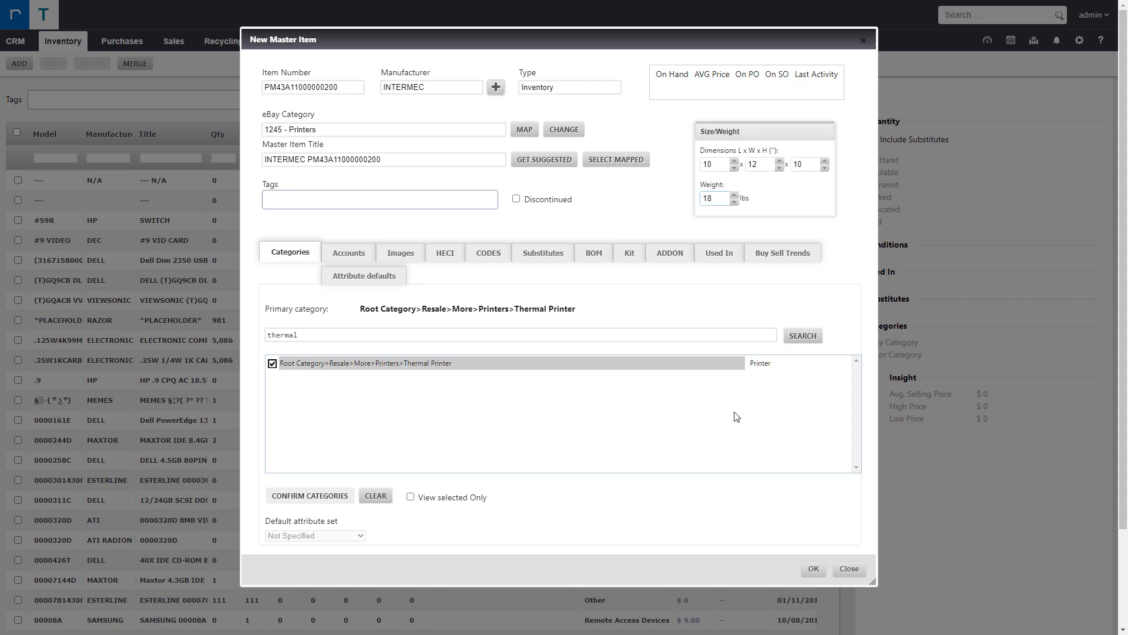
click(813, 568)
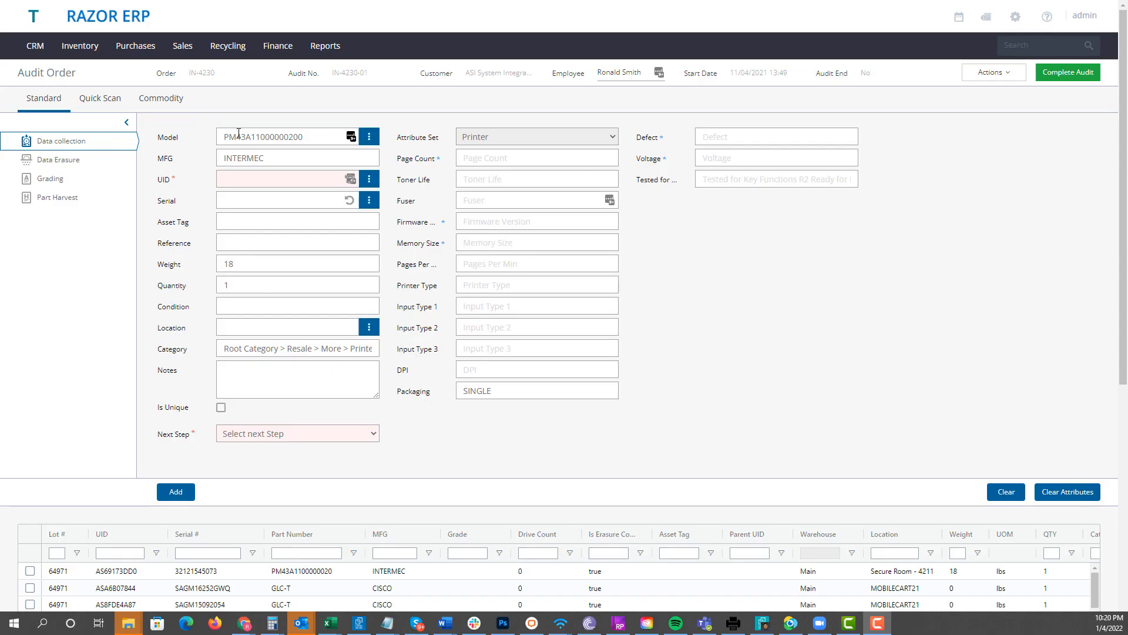
click(349, 179)
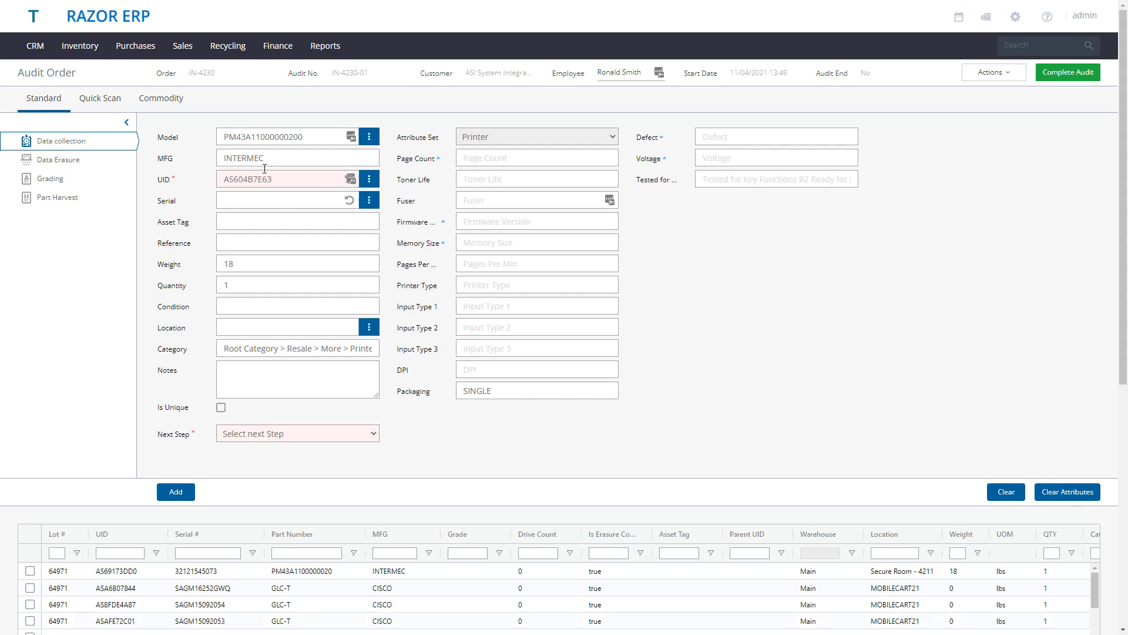
click(255, 200)
text(32121545073)
- Set the printer's condition to USED and generate a new PL pallet as its location
click(264, 306)
click(254, 336)
click(369, 327)
mouse_move(329, 352)
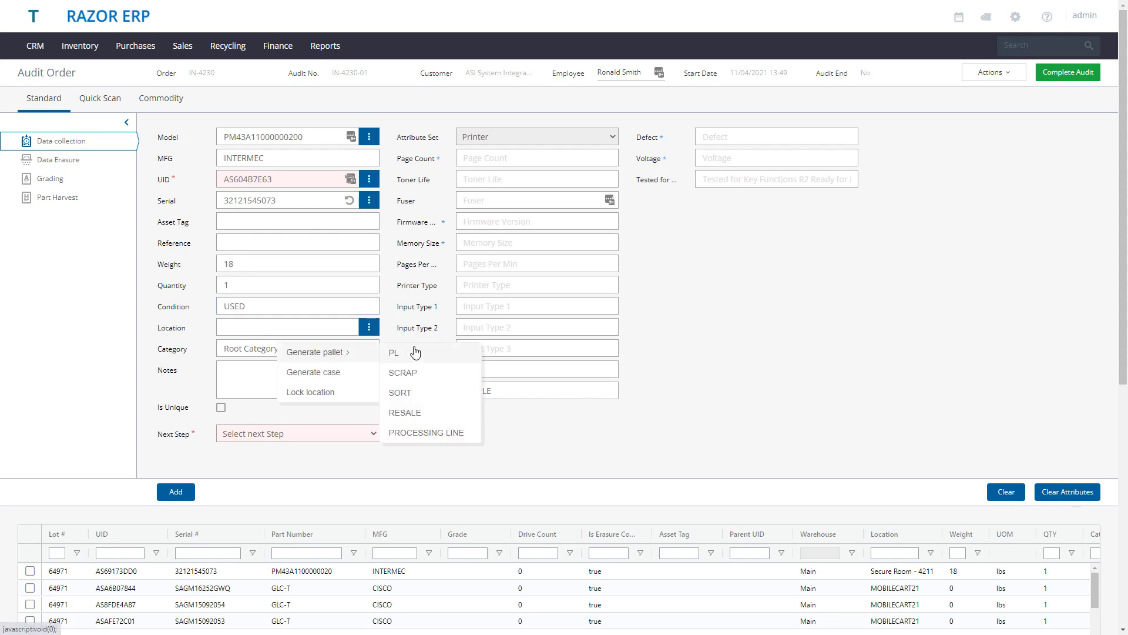
drag(284, 327, 173, 325)
- Paste the copied device details into the notes and mark the item as unique
click(271, 380)
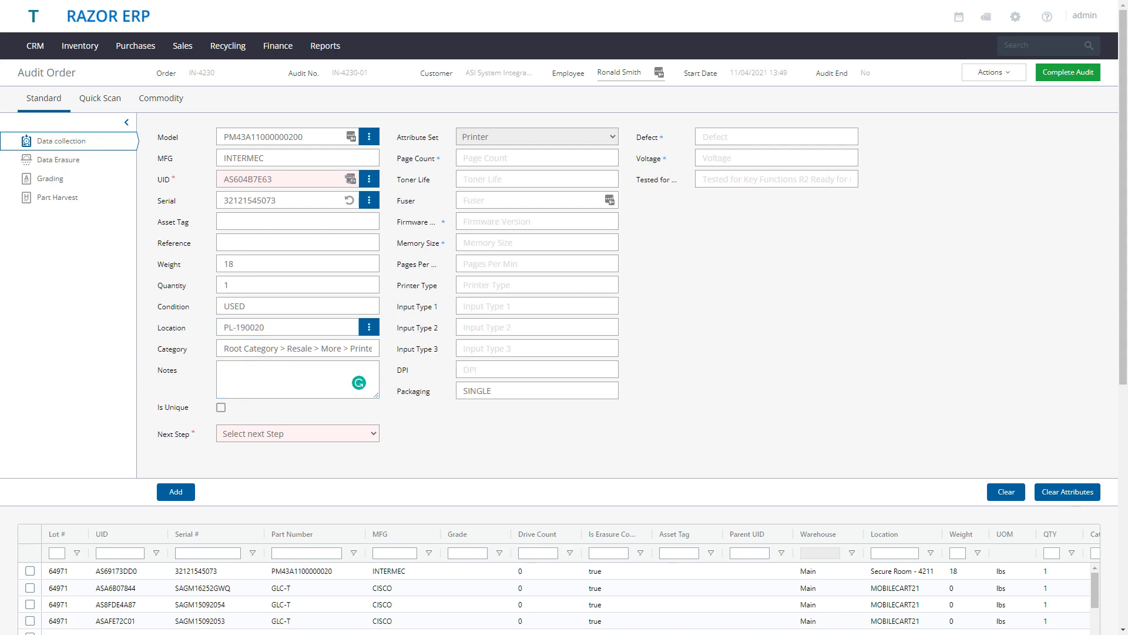
key(ctrl+v)
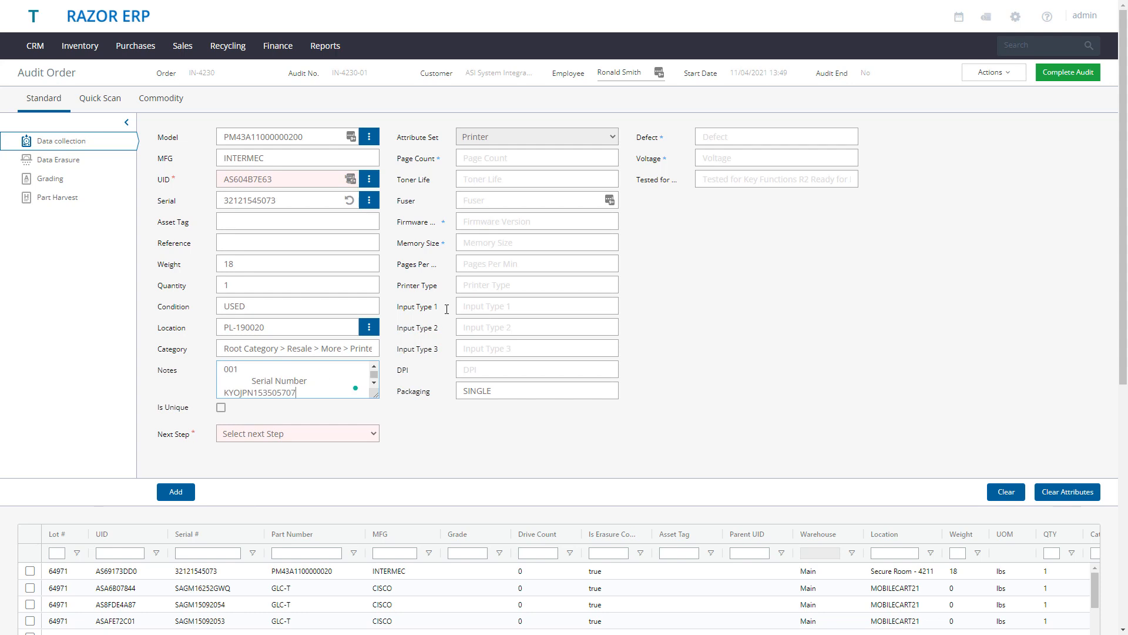
click(179, 408)
drag(288, 200, 209, 193)
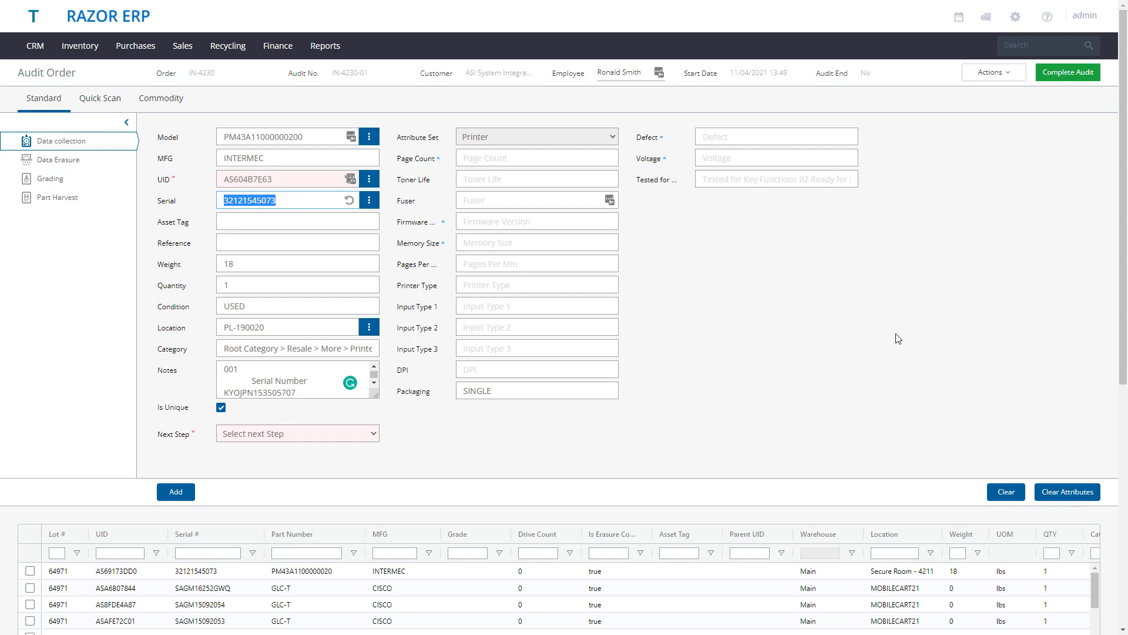
click(888, 363)
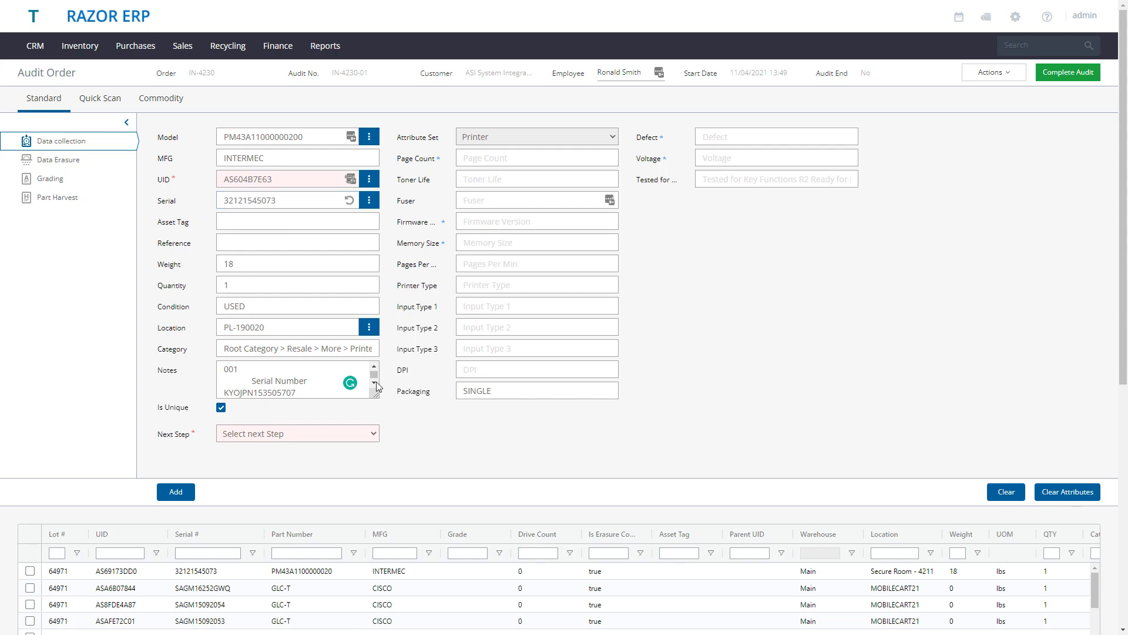
- Set the item's next processing step to Resale
click(259, 436)
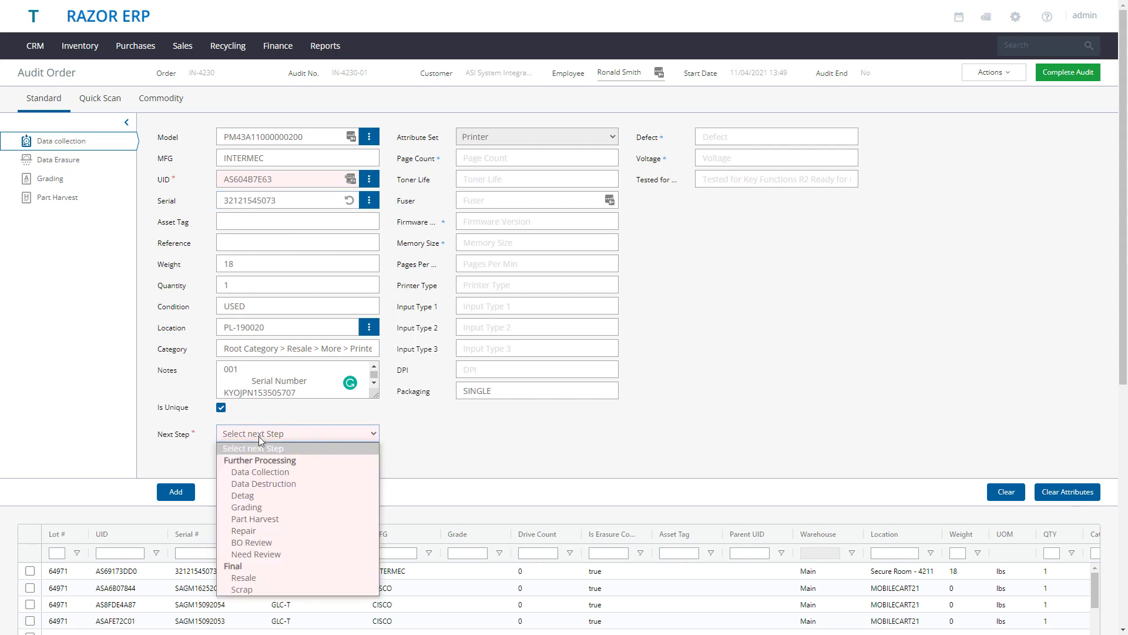
click(251, 578)
drag(673, 249, 671, 258)
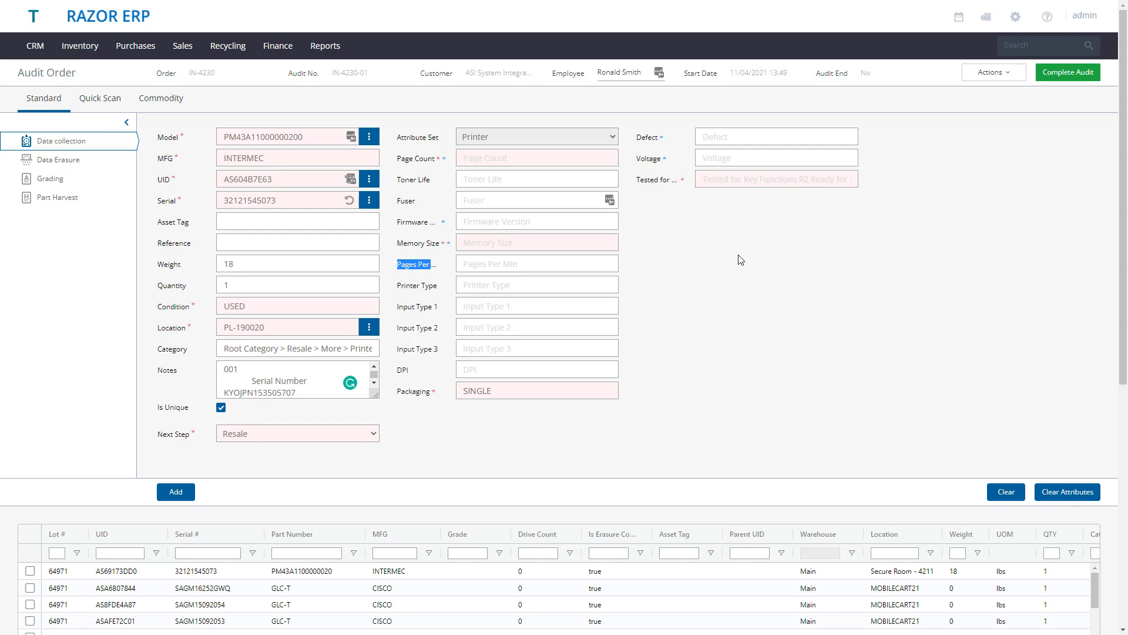
- Set the printer's page count to 5000 and its memory size to N/A
click(485, 158)
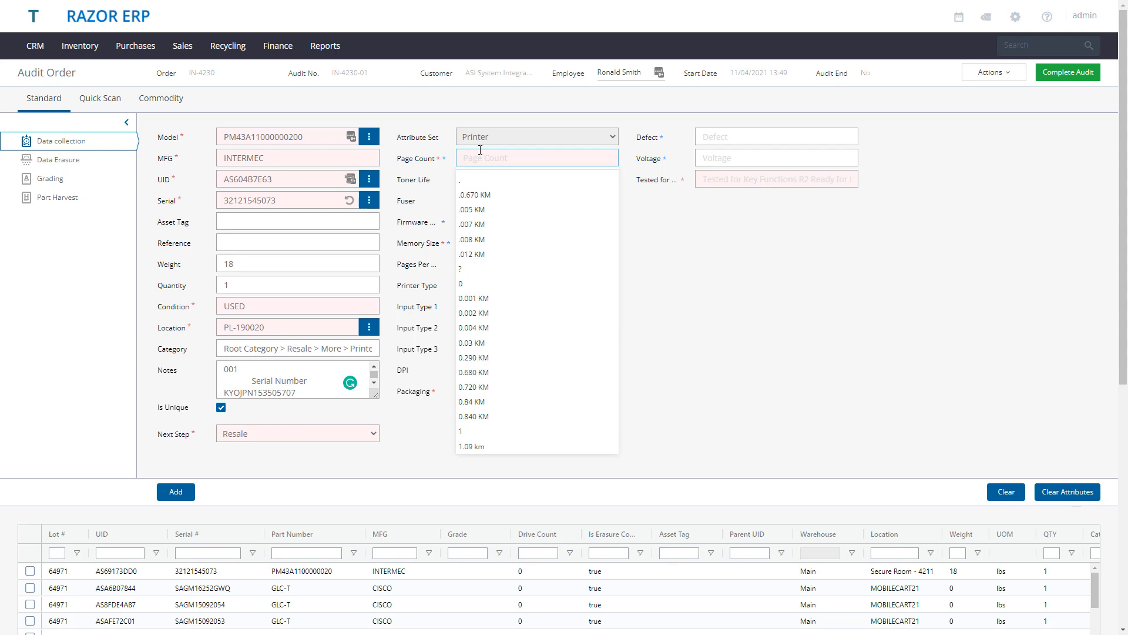
text(5000)
click(515, 175)
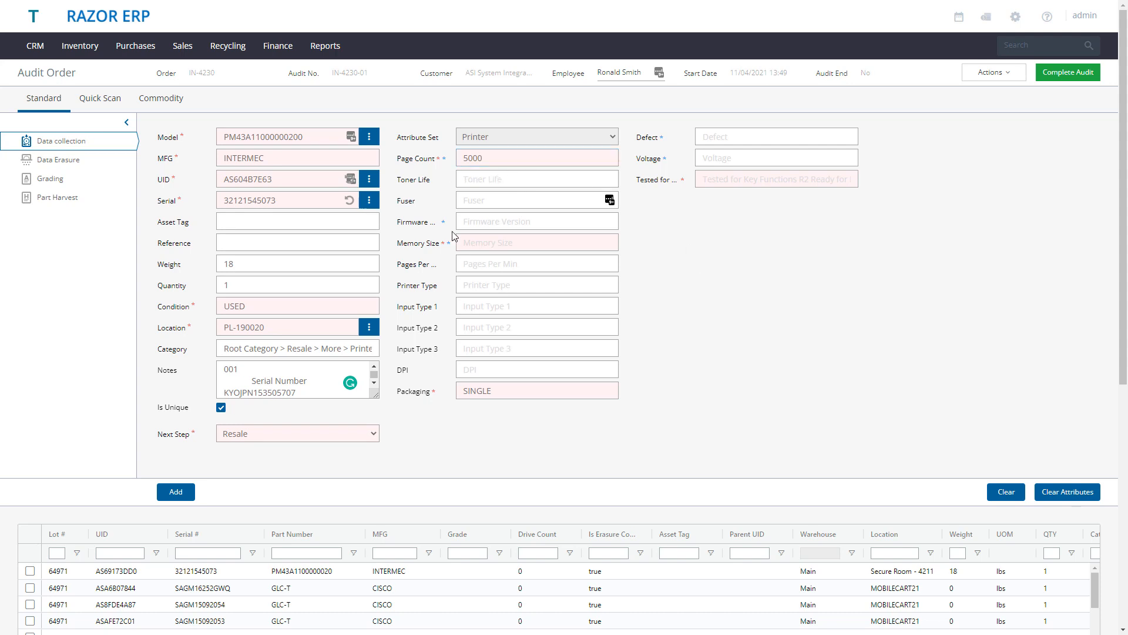
click(516, 246)
text(n/a)
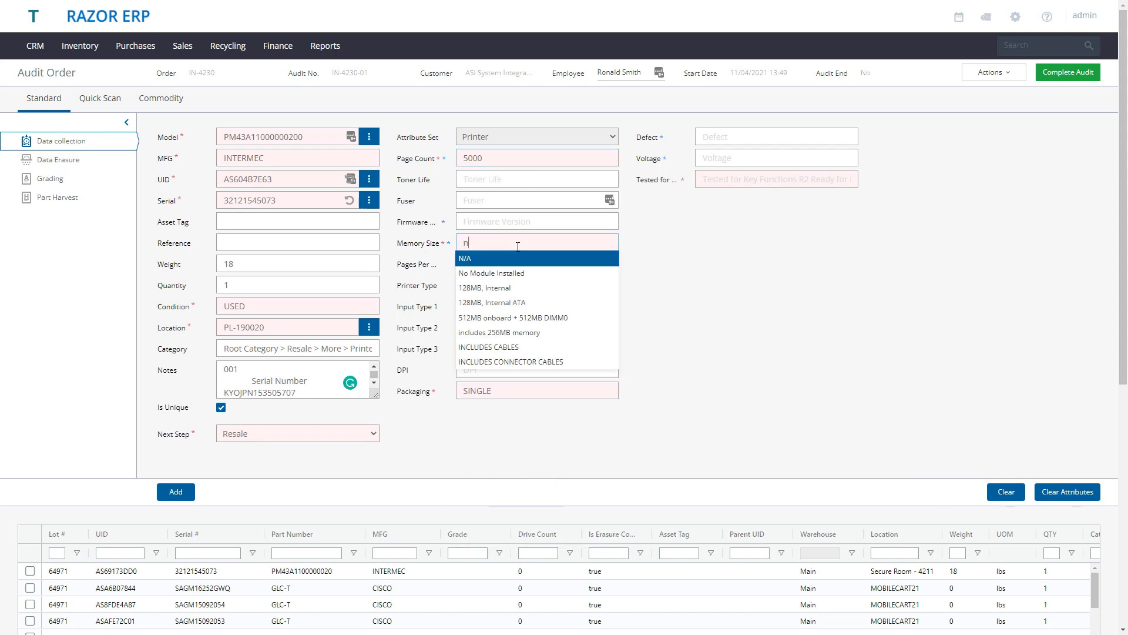
click(511, 262)
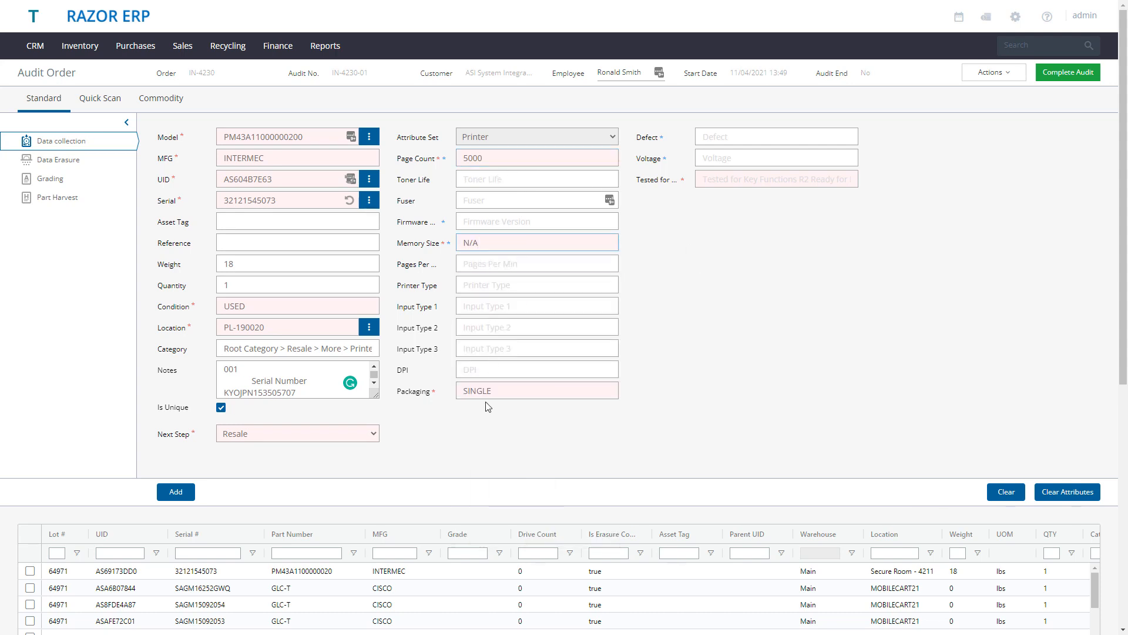
- Set the printer's DPI to 203 and its tested-for-key-functions attribute to PASSED
click(506, 368)
text(203)
click(515, 385)
click(782, 178)
click(755, 224)
click(174, 494)
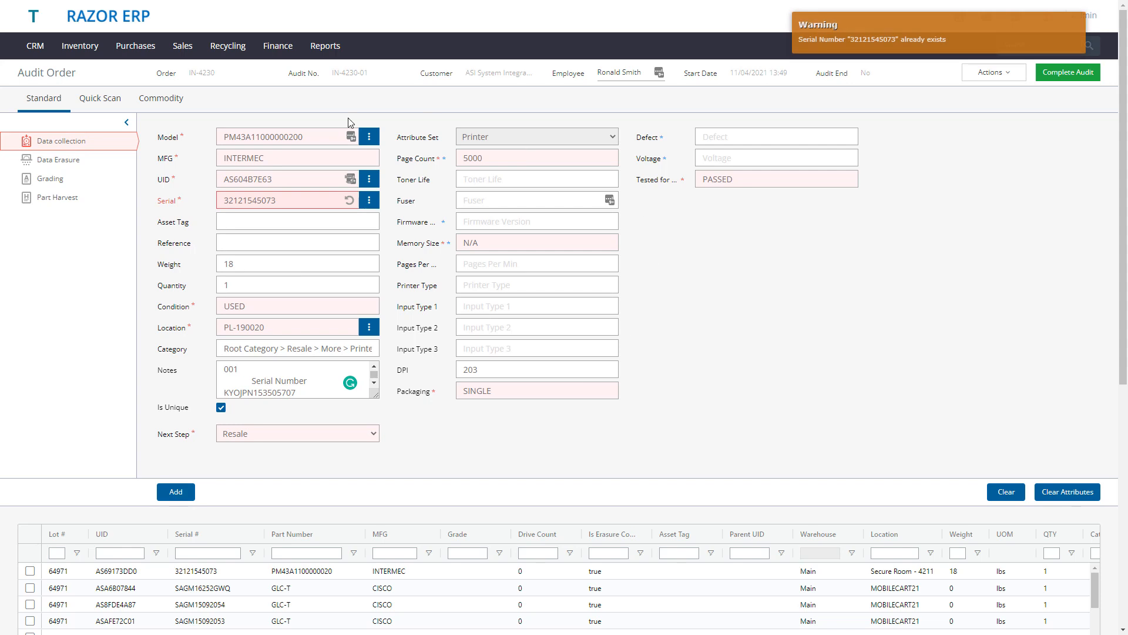
text(1)
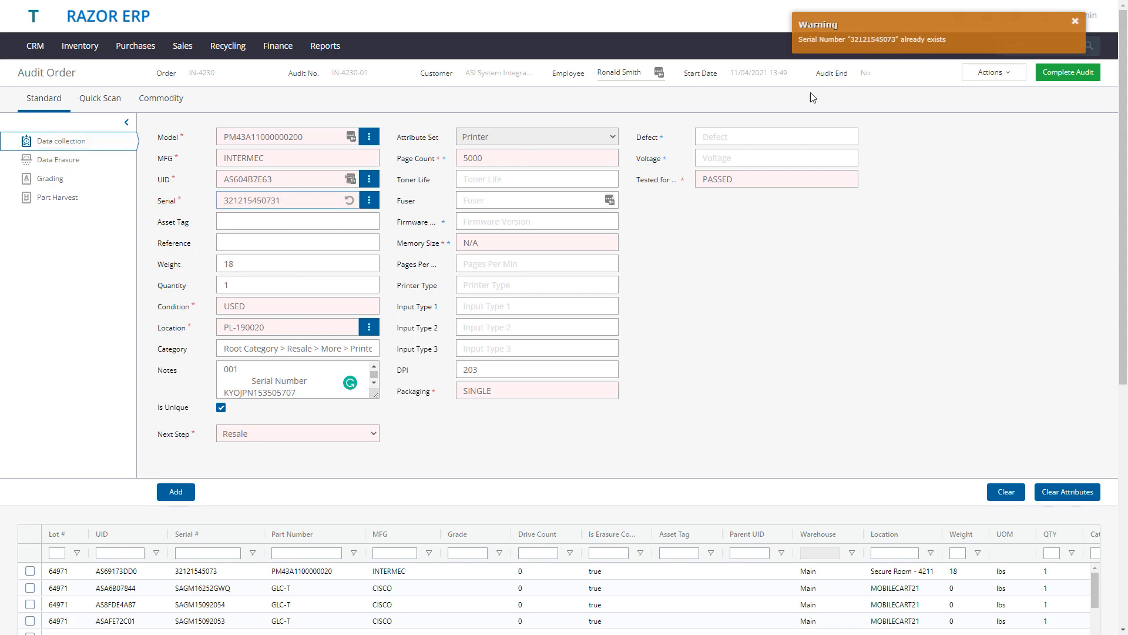
click(185, 496)
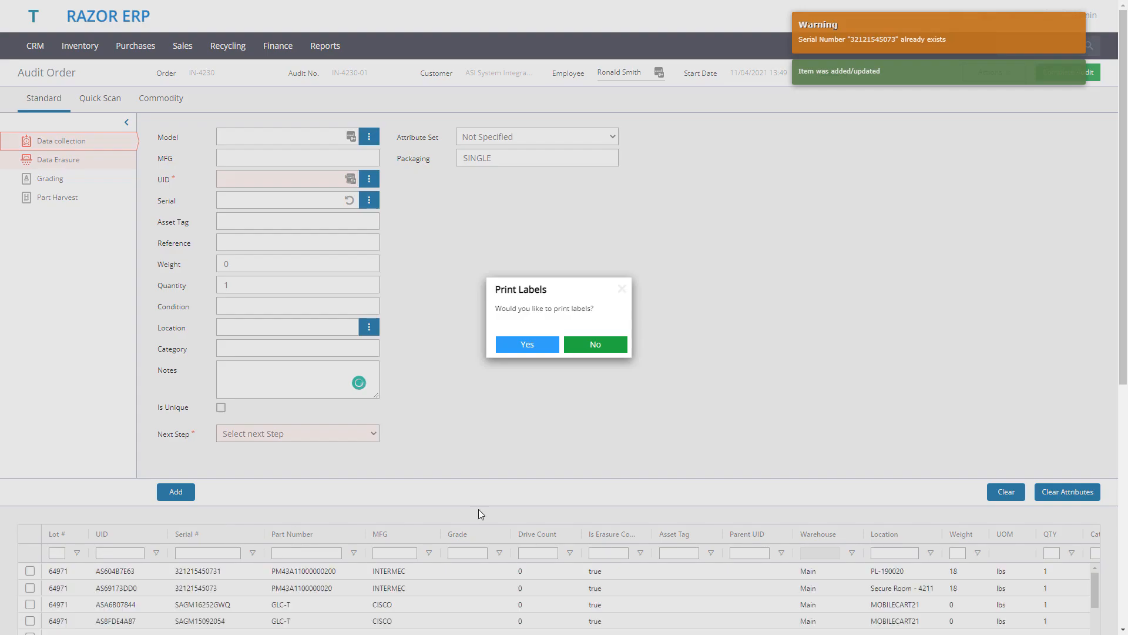
click(590, 348)
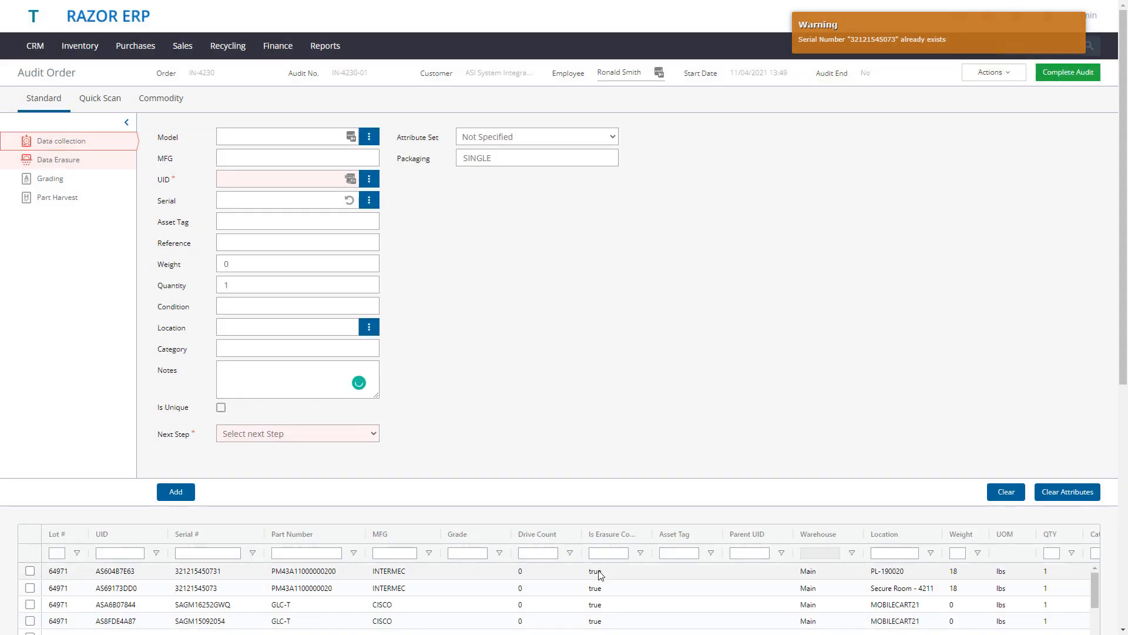
- Bring up the list of inventory pages
mouse_move(59, 55)
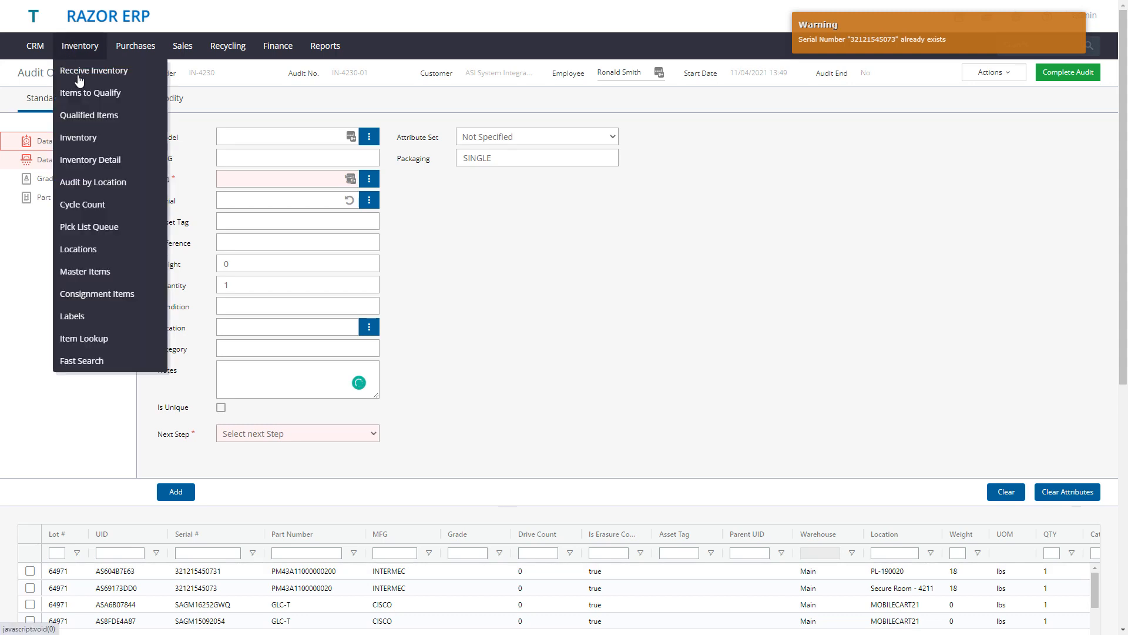